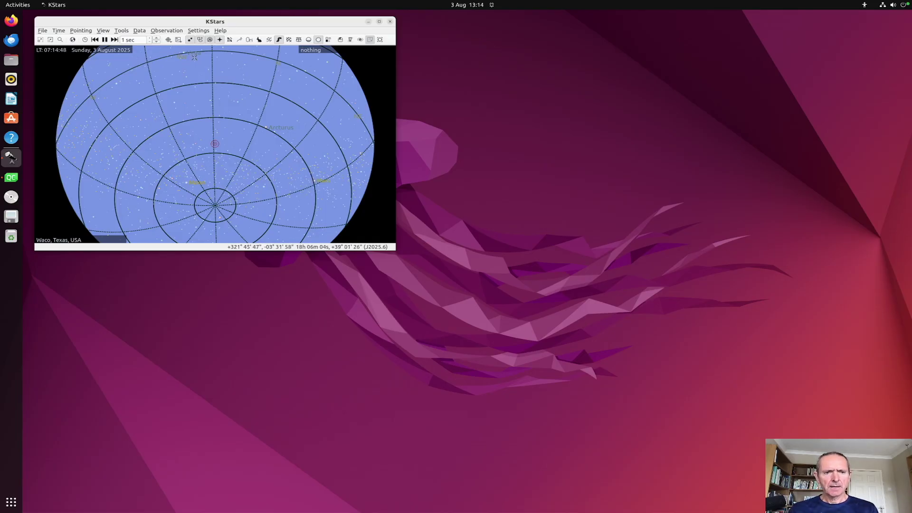
Launch the Live Stacker from the File menu, then close its window.
click(40, 31)
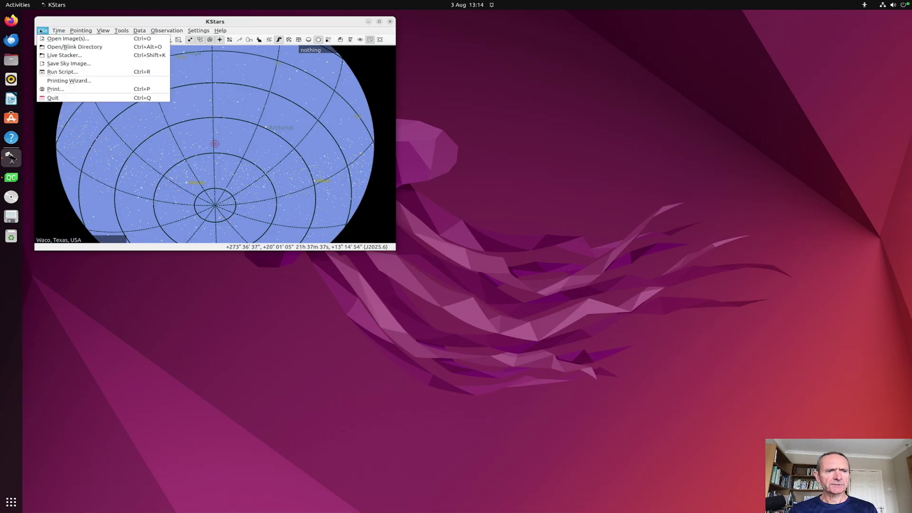
click(59, 55)
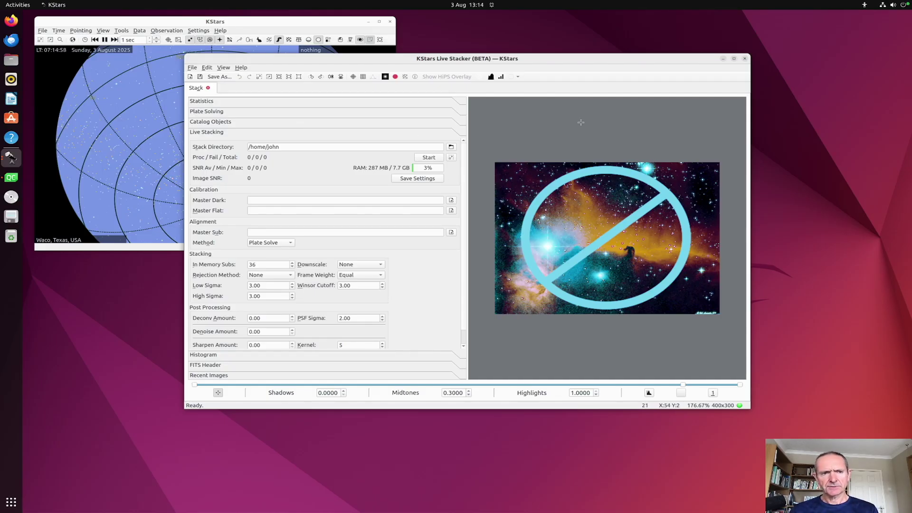
click(744, 58)
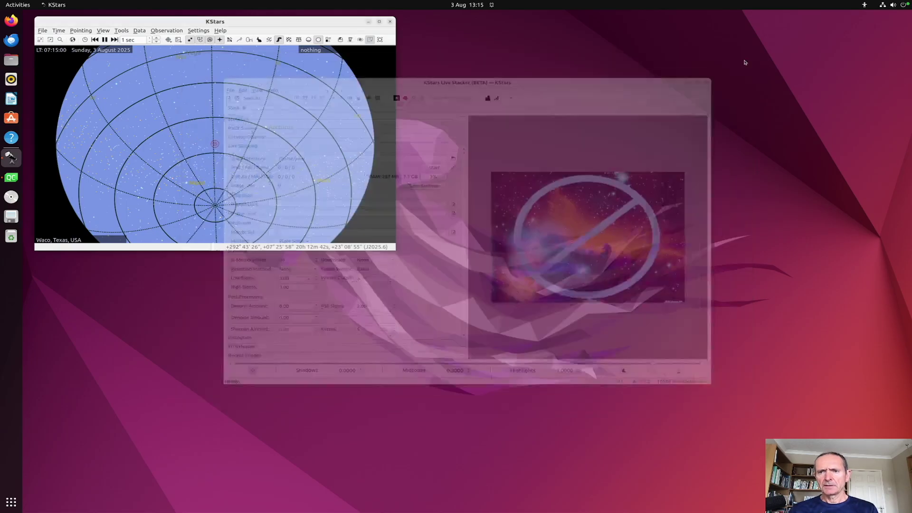
Enable 'Live Stacker own process' on the FITS page of Configure KStars and confirm.
click(192, 31)
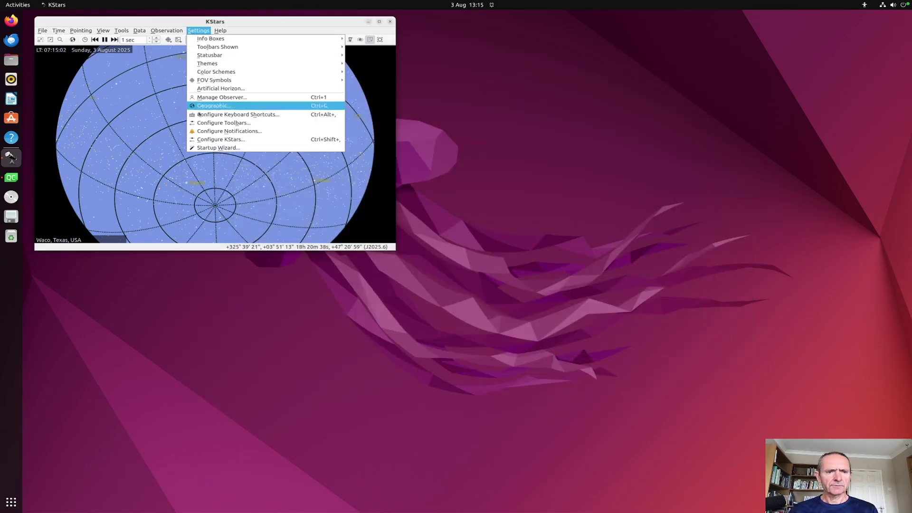
click(204, 139)
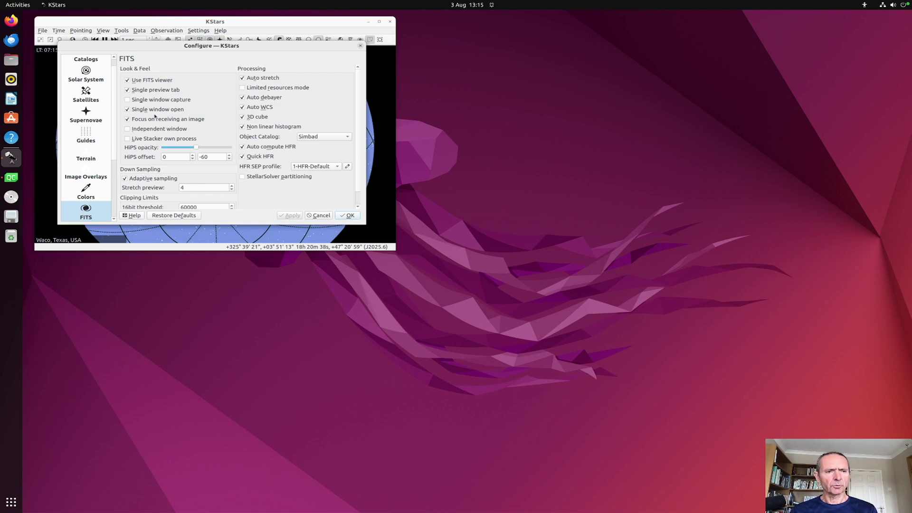
click(141, 138)
click(347, 215)
click(42, 30)
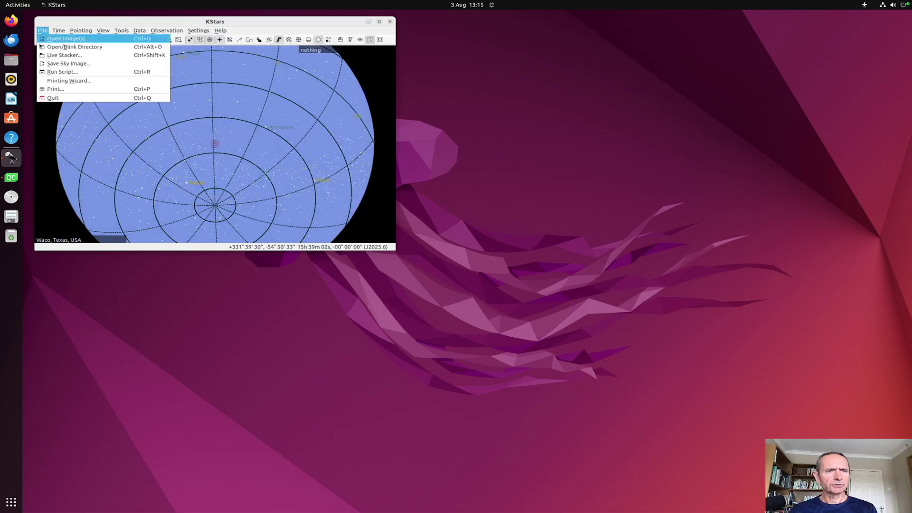
click(43, 55)
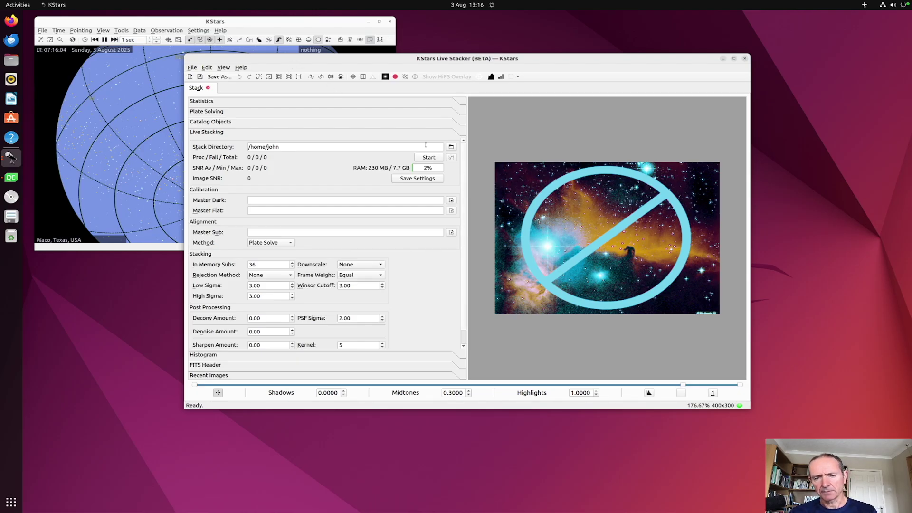
click(744, 59)
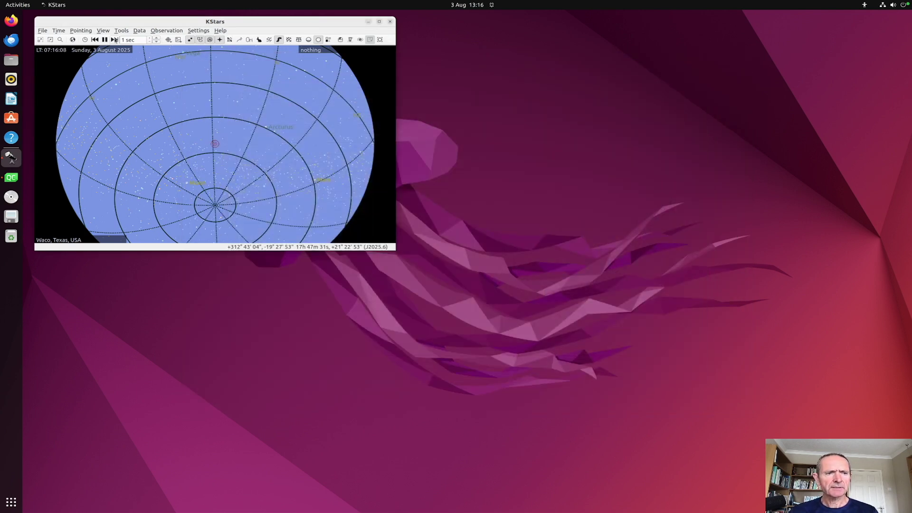
Reopen the Live Stacker via File > Live Stacker.
click(42, 30)
click(62, 55)
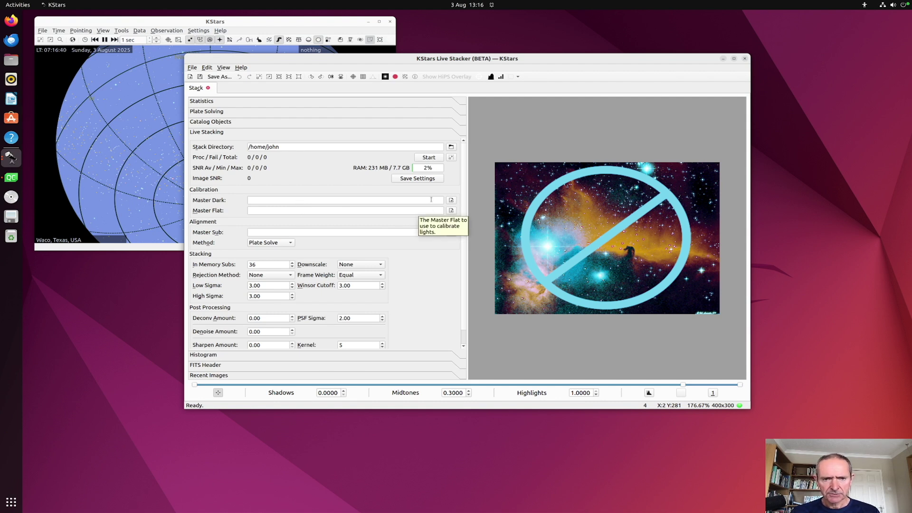
Set the Live Stacker's stack directory to the Dark folder in Downloads.
click(451, 146)
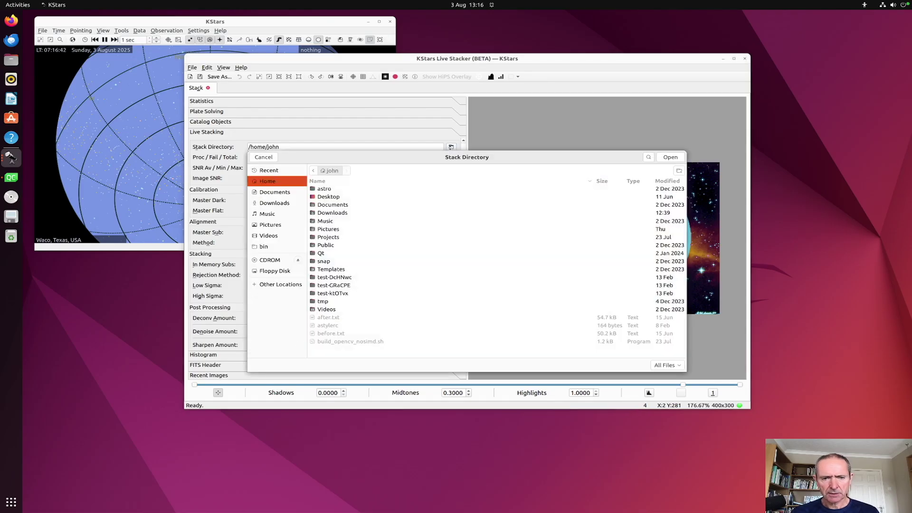
click(272, 203)
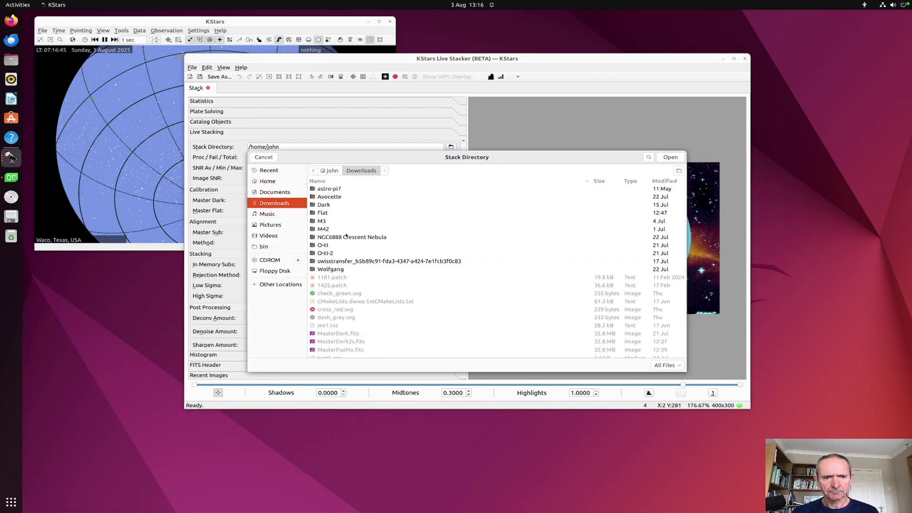
double_click(335, 205)
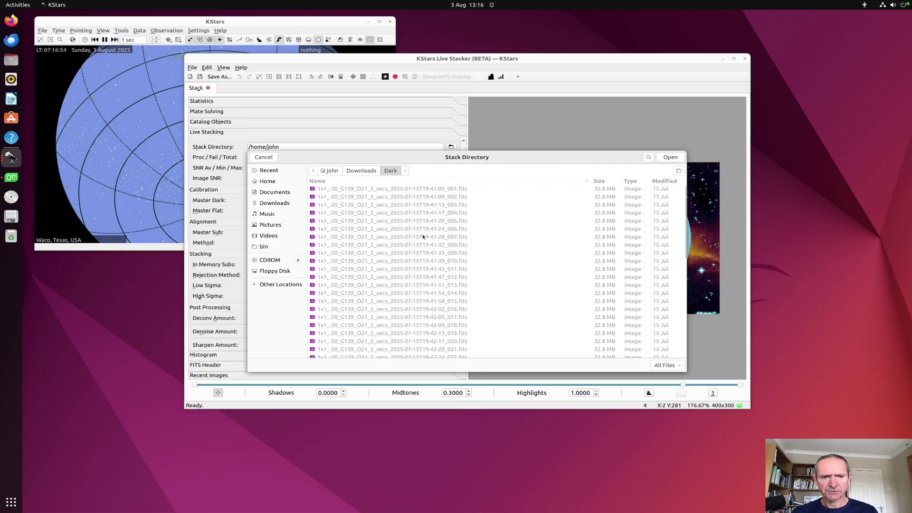
click(670, 158)
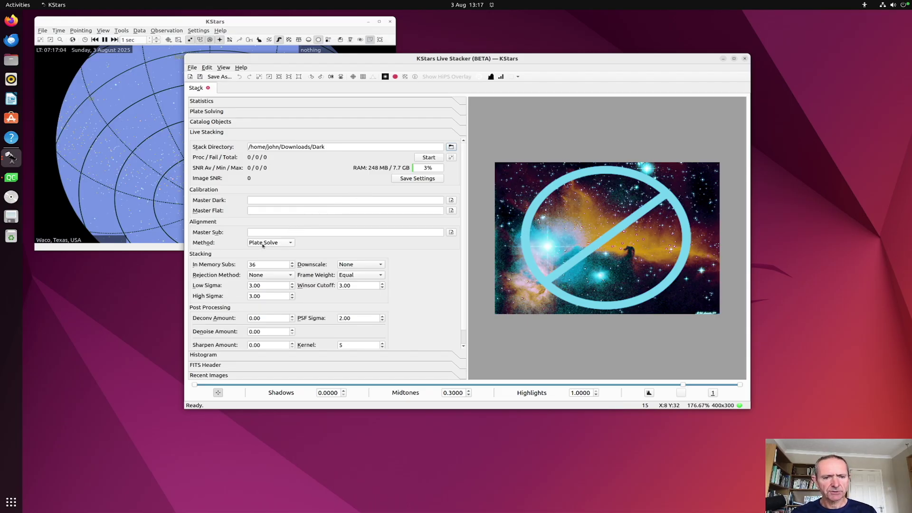
click(263, 244)
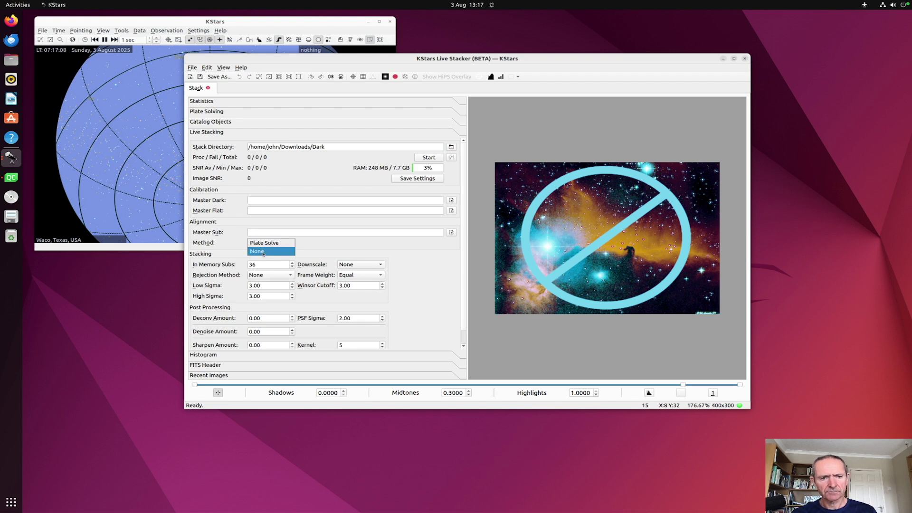
Turn off alignment for the darks and set In Memory Subs to 50.
click(263, 251)
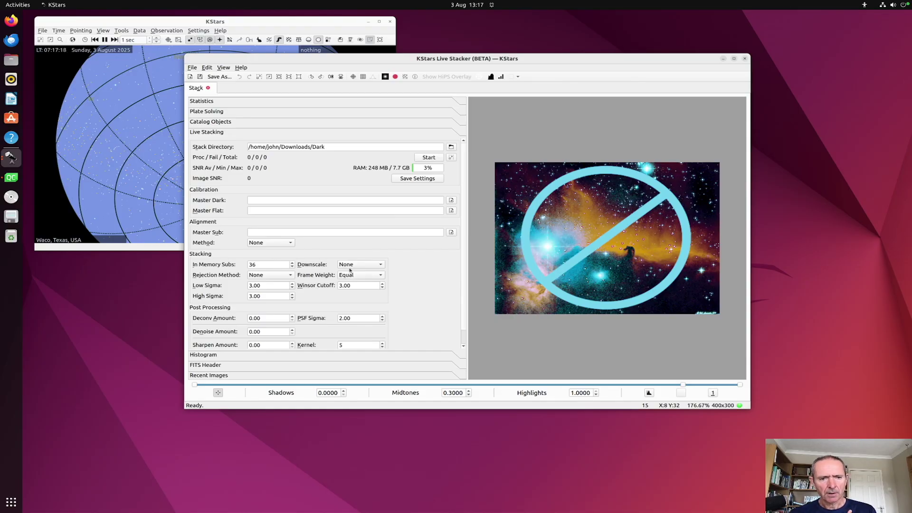
mouse_move(358, 267)
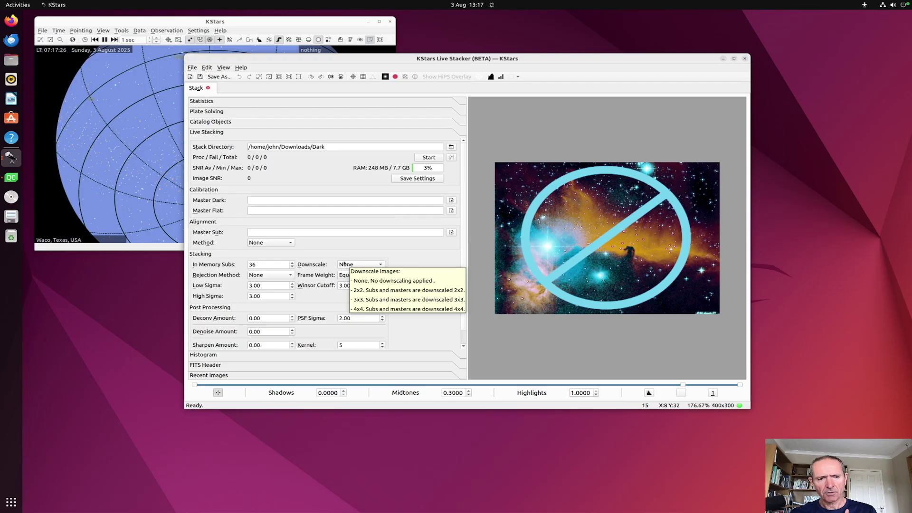
mouse_move(284, 236)
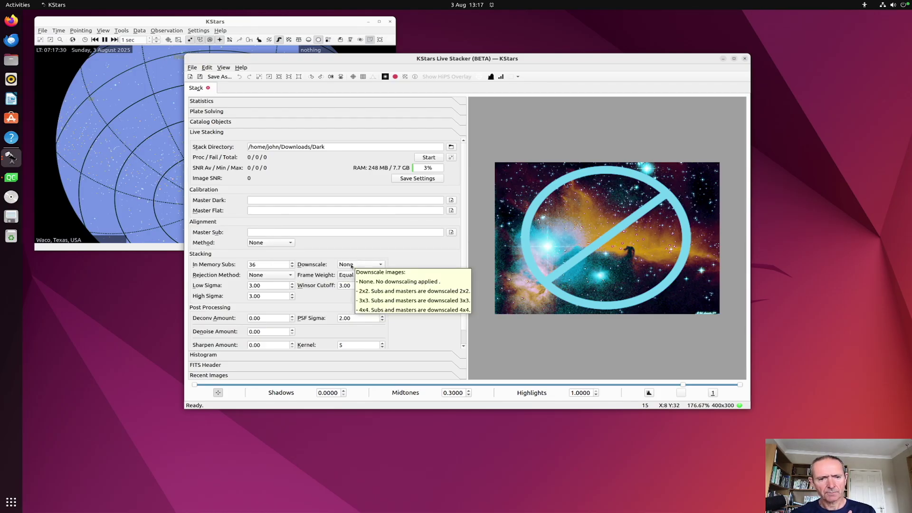
double_click(267, 265)
text(50)
key(Tab)
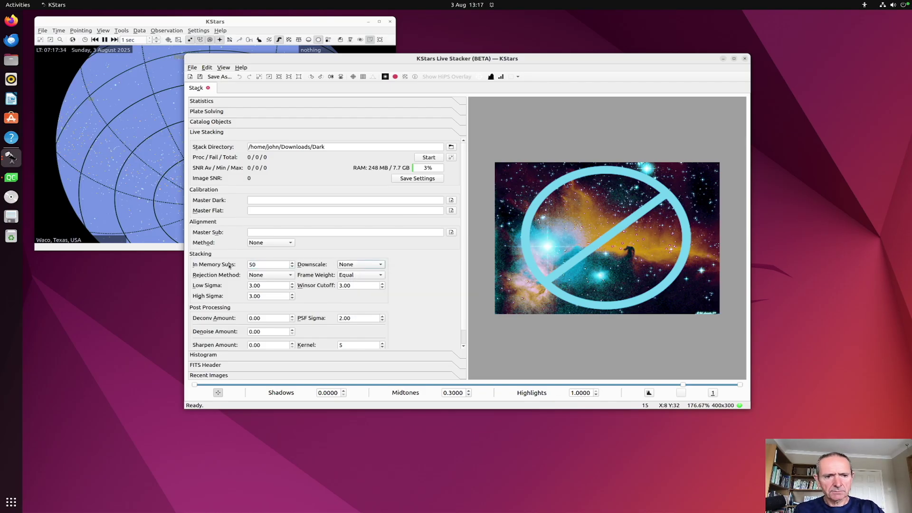
Keep rejection at None, set Frame Weight to Equal, and start stacking the darks.
click(257, 277)
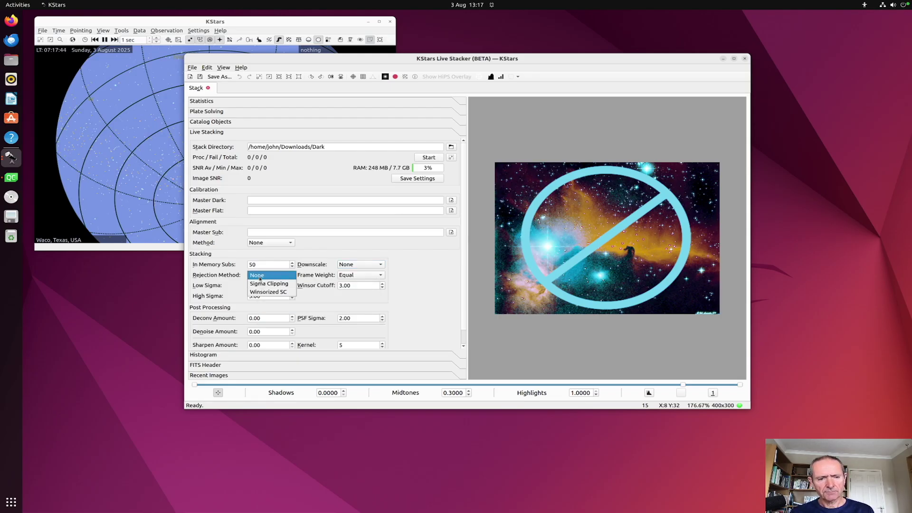
click(260, 276)
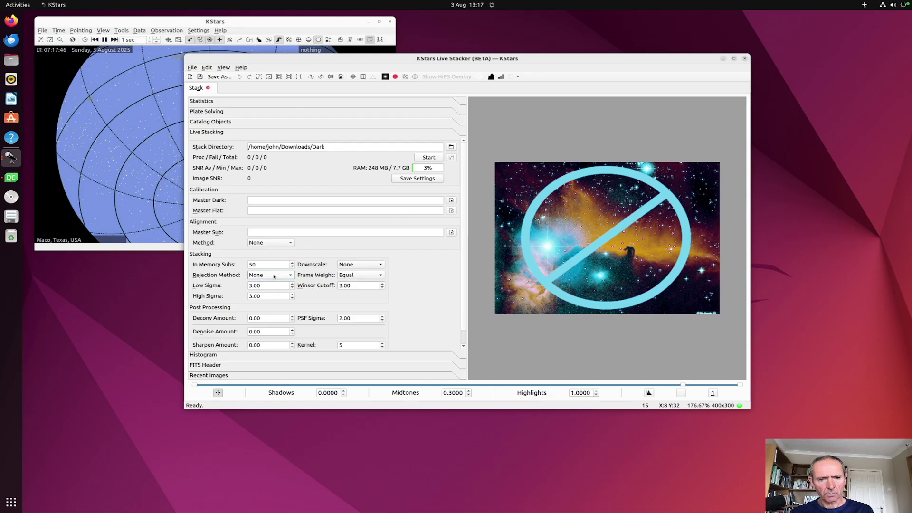
click(349, 275)
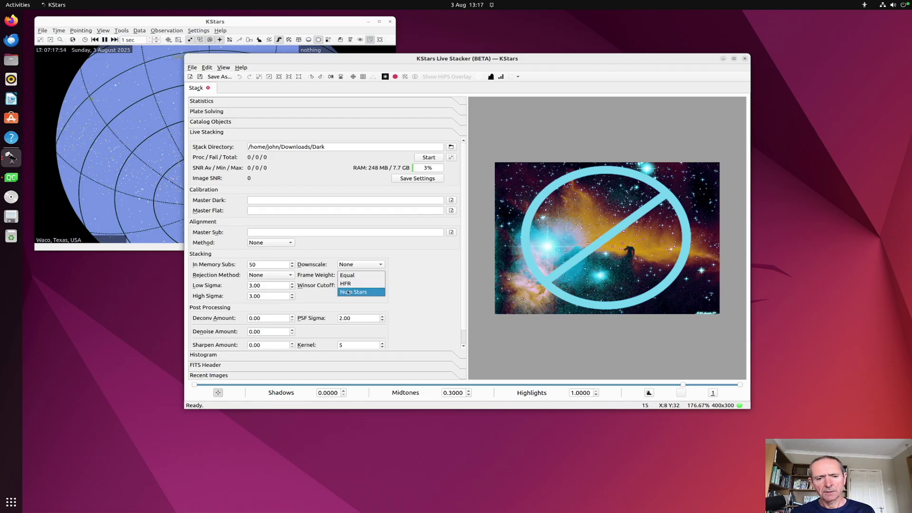
click(349, 276)
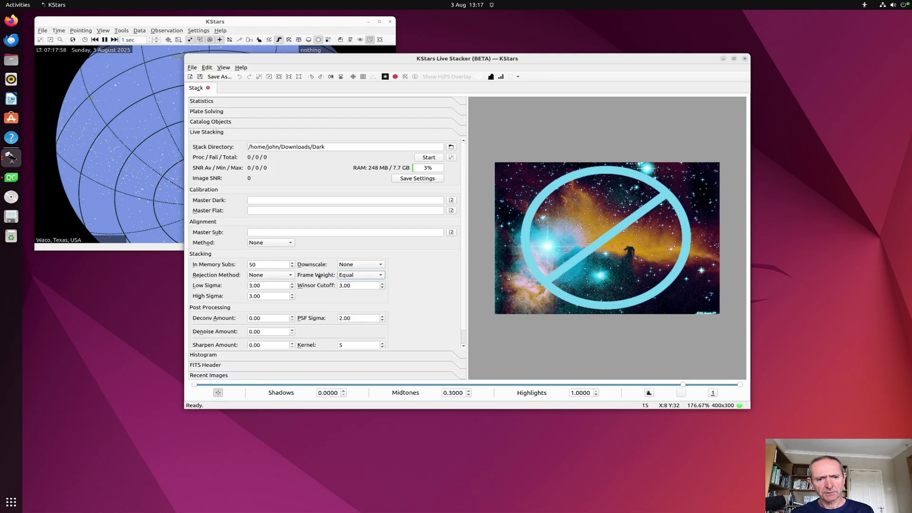
mouse_move(342, 276)
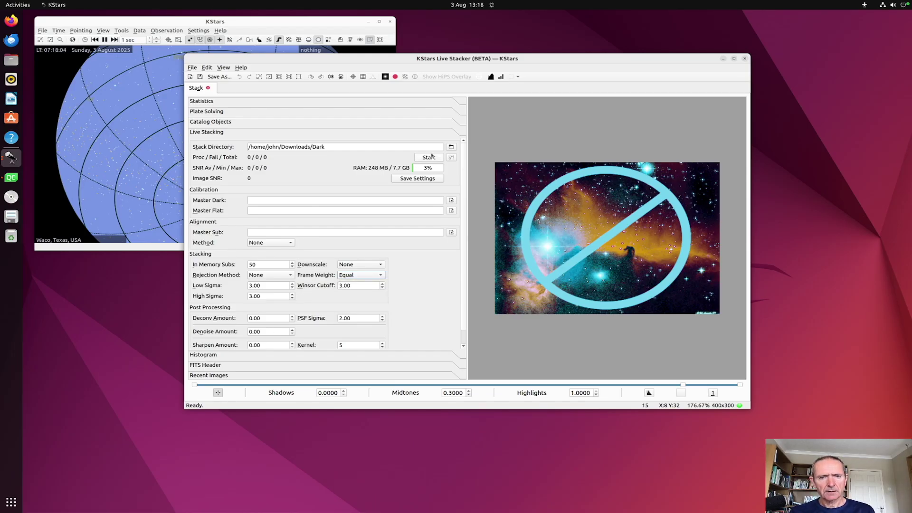
click(431, 158)
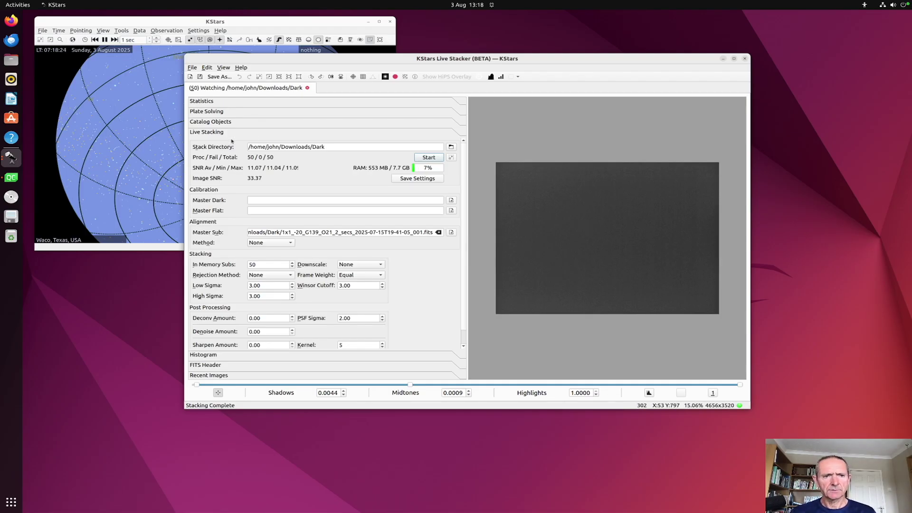
Save the stacked dark to Downloads as MasterDark2s.fits, replacing the earlier file.
click(219, 77)
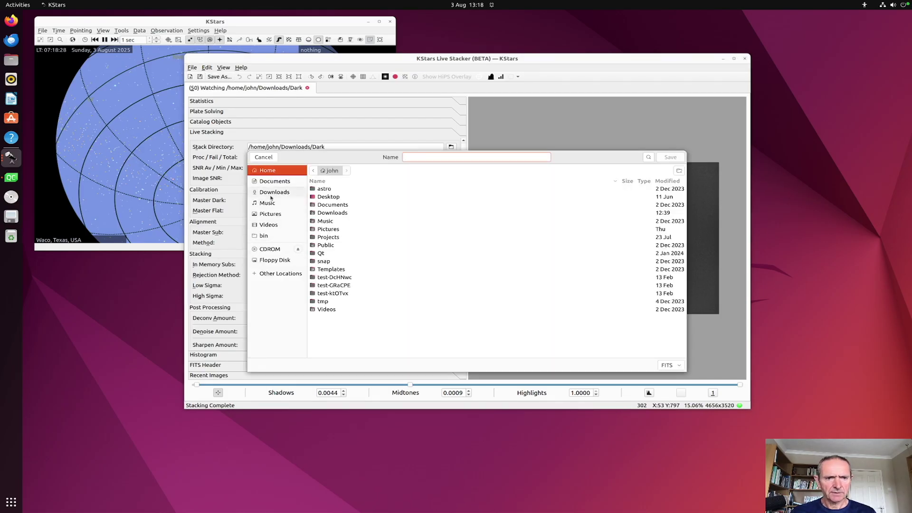
click(295, 192)
click(332, 286)
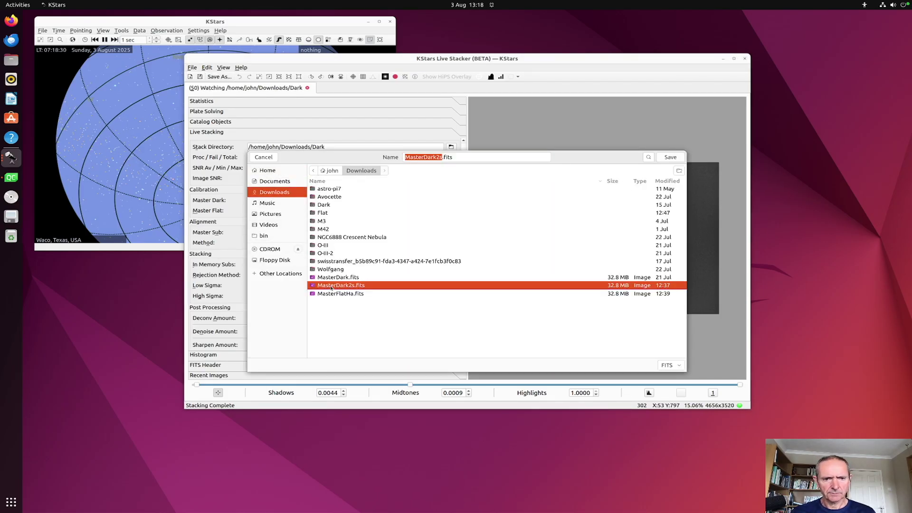
click(670, 157)
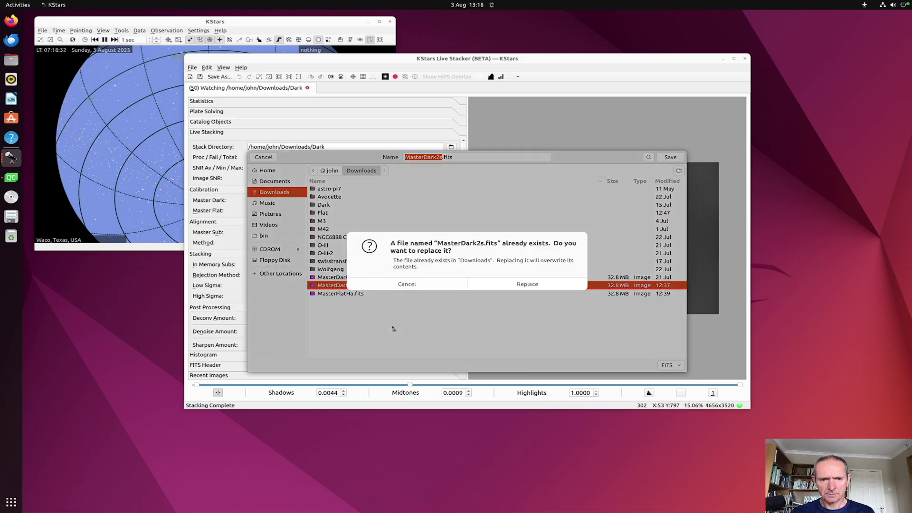
click(533, 283)
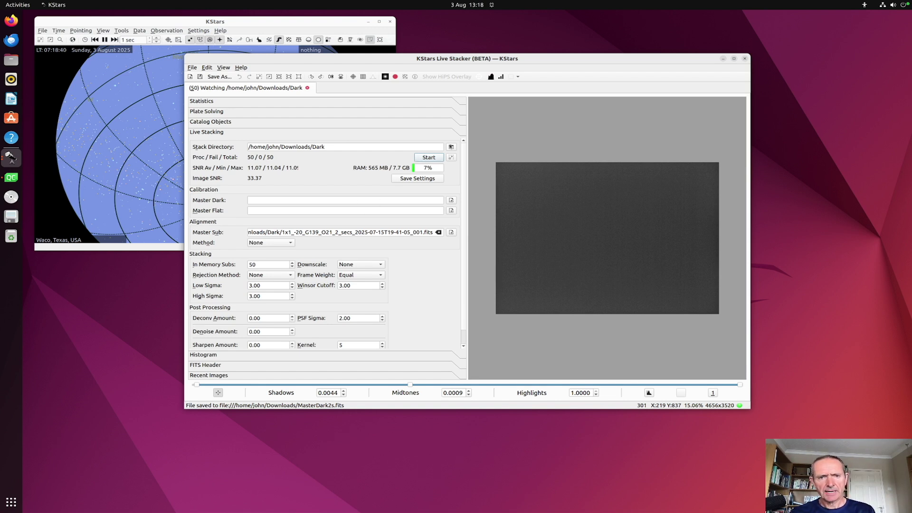
Switch the stack directory from Dark to the Flat folder in Downloads.
click(451, 147)
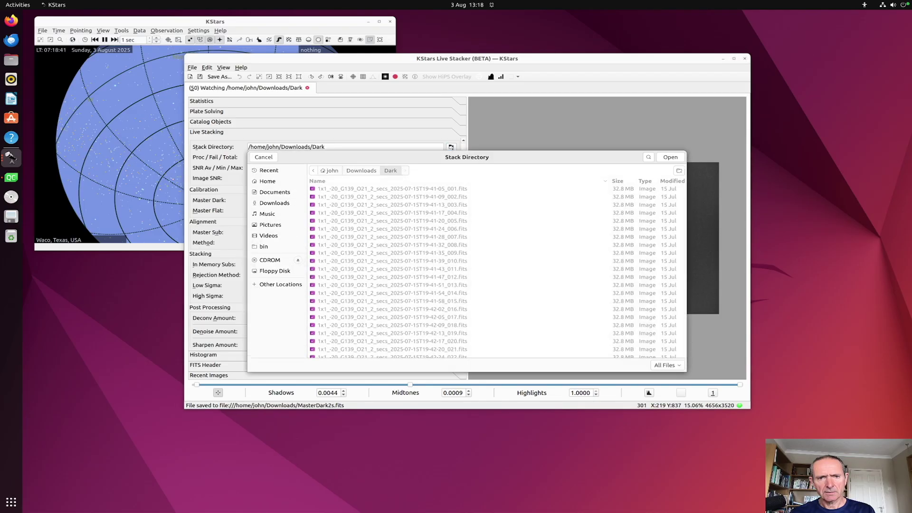
click(360, 171)
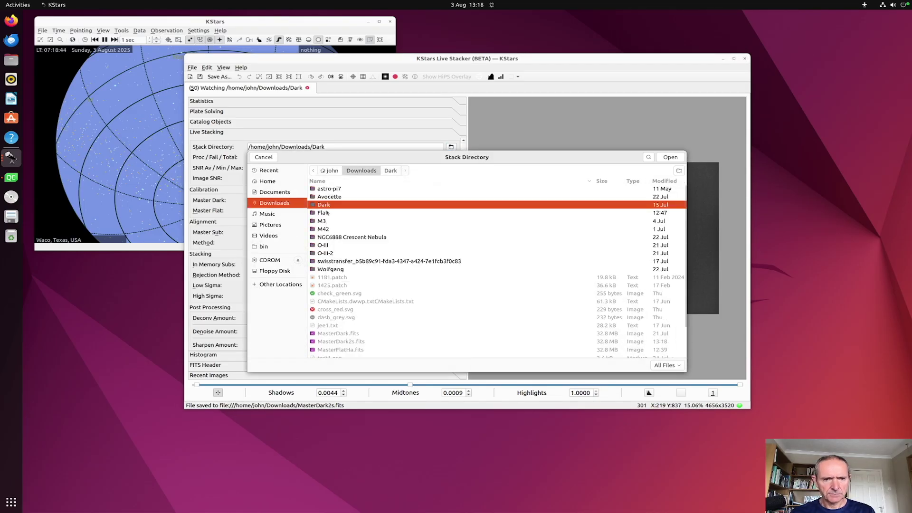
double_click(327, 213)
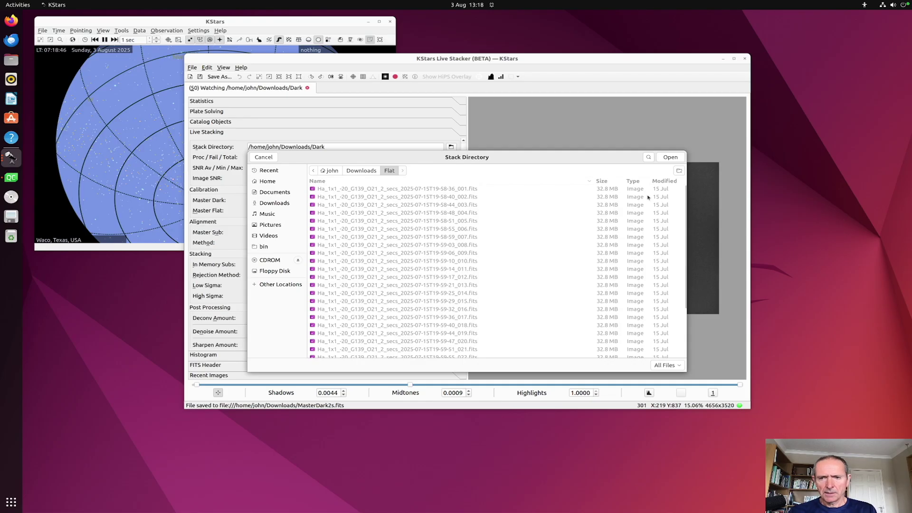
click(670, 157)
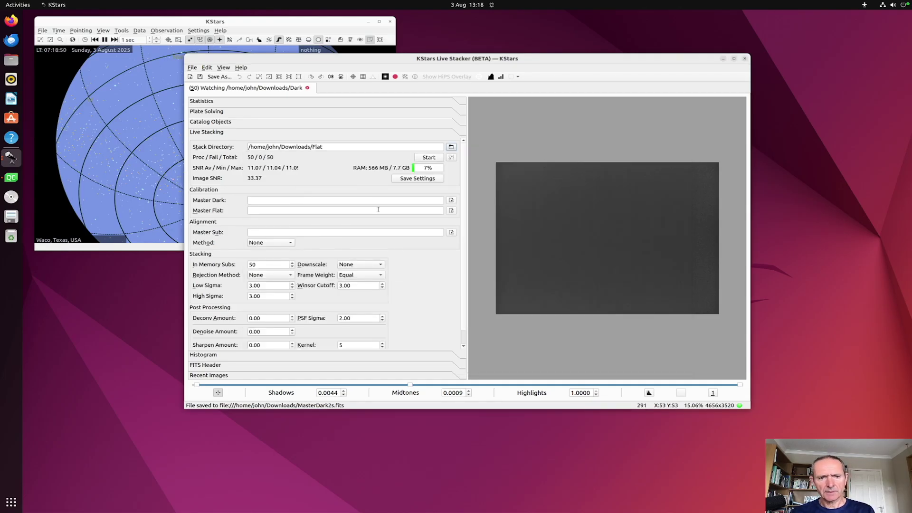
Load Downloads/MasterDark2s.fits as master dark and start stacking the flat frames.
click(451, 200)
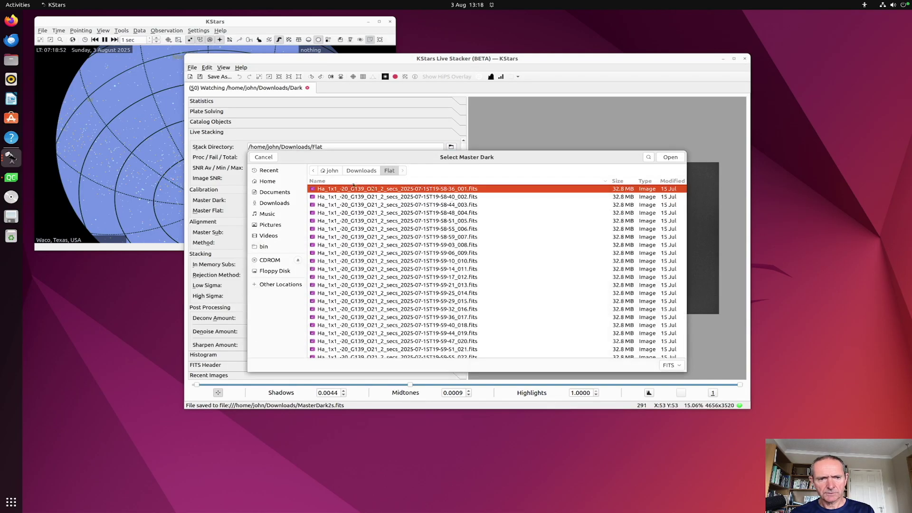
click(361, 172)
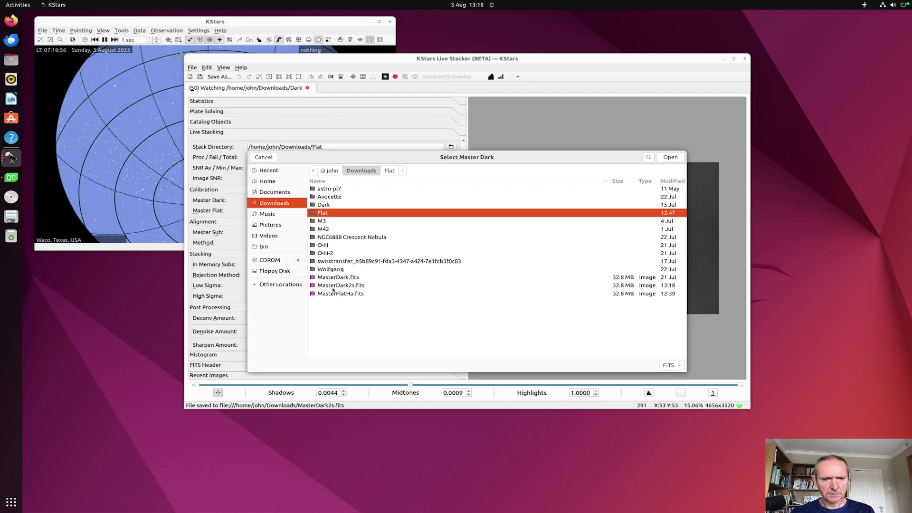
click(334, 286)
double_click(334, 285)
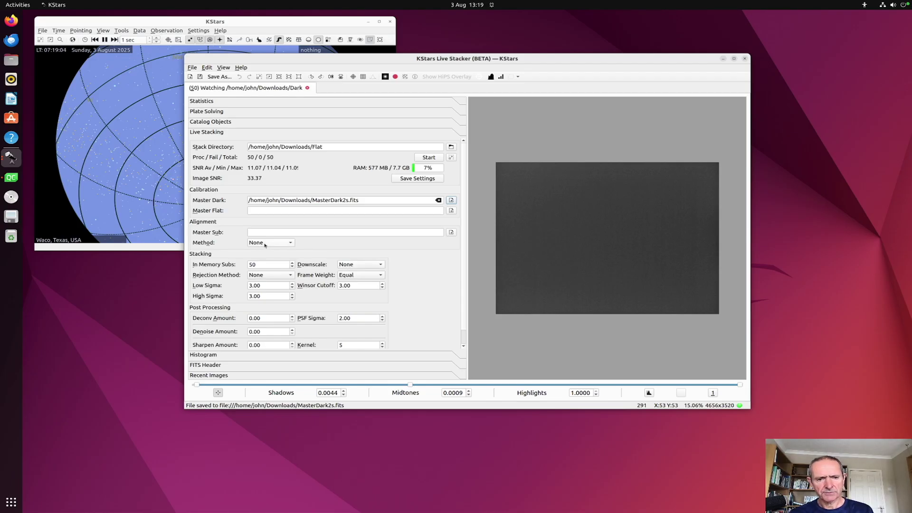
mouse_move(265, 245)
click(429, 158)
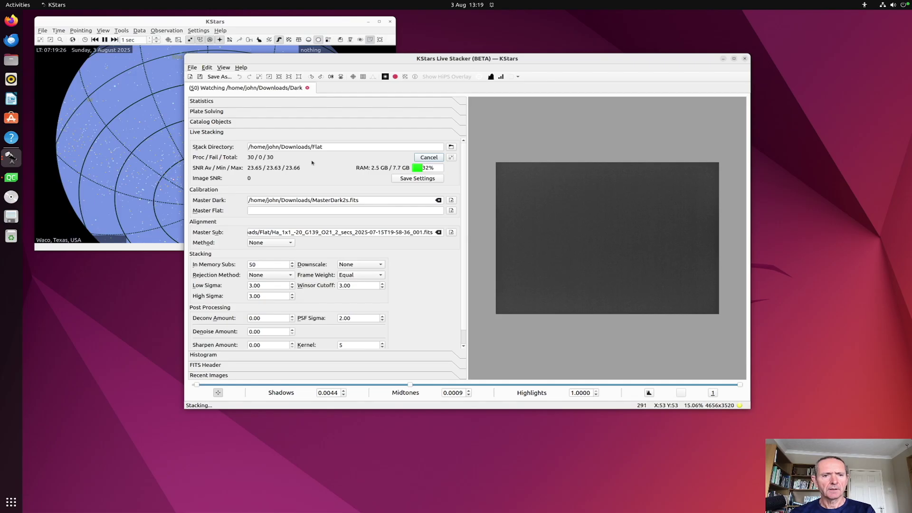
Open Save As for the finished 30-frame stacked flat.
click(219, 77)
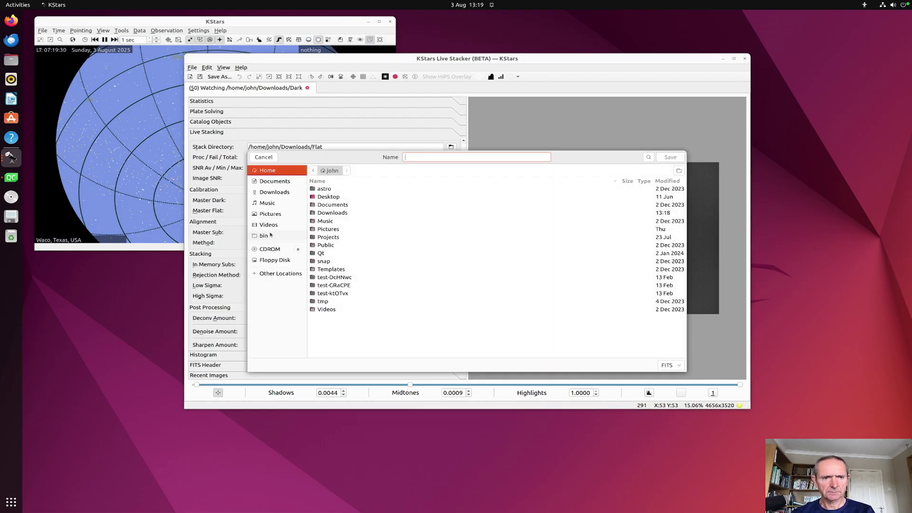
Save the flat in Downloads as MasterFlat.fits, trimmed from MasterFlatHa.fits without overwriting it.
click(274, 192)
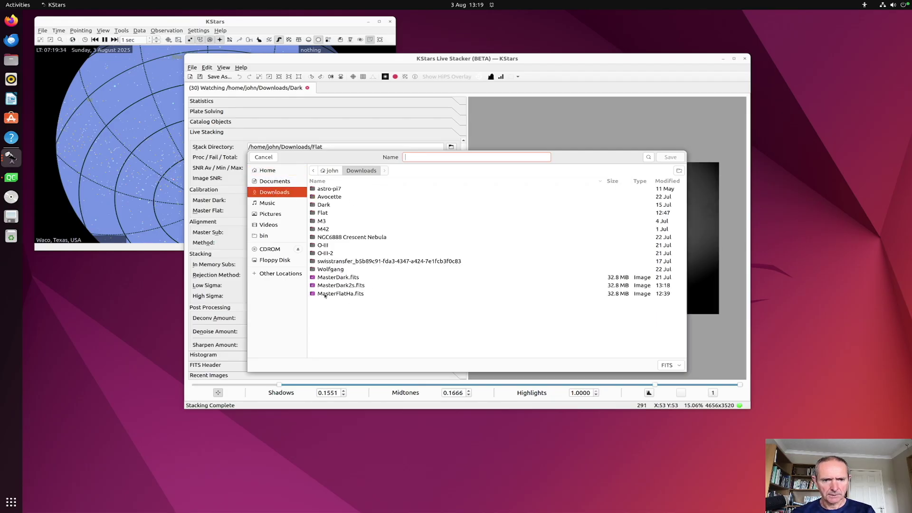
click(329, 294)
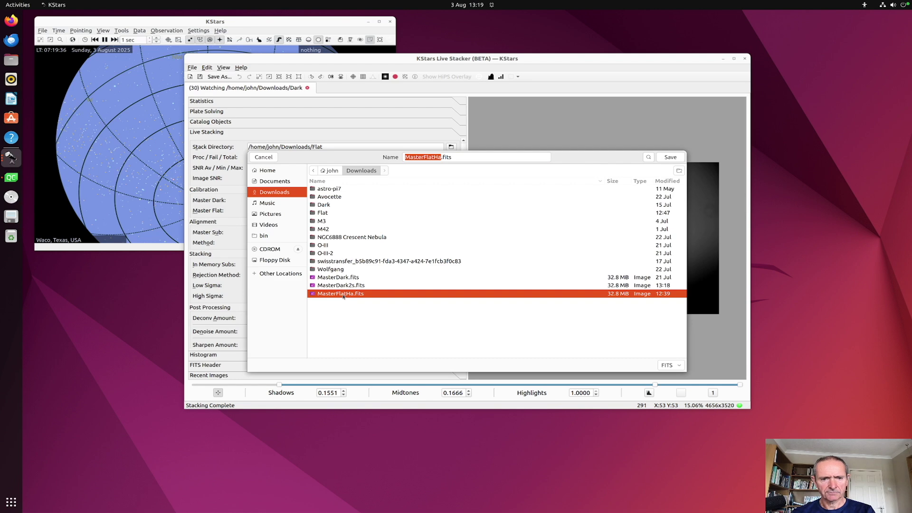
click(671, 157)
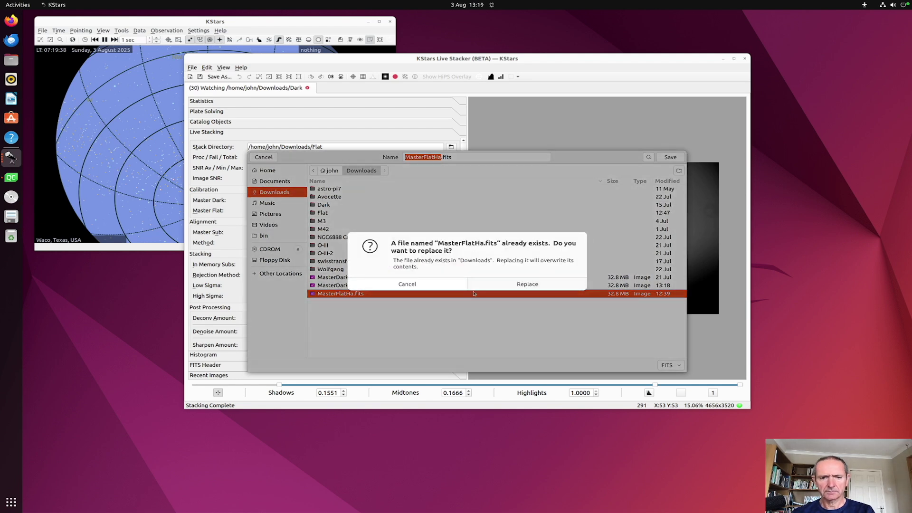
click(407, 284)
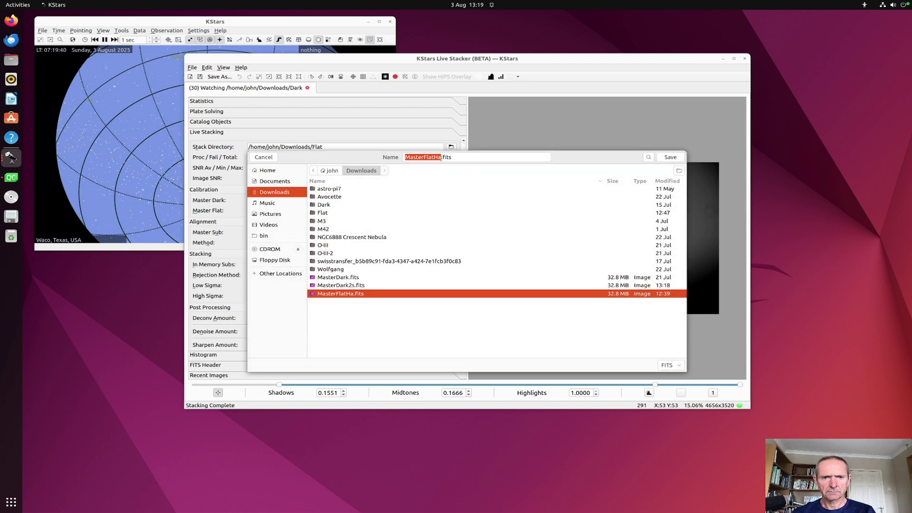
key(Right)
key(BackSpace)
key(BackSpace)
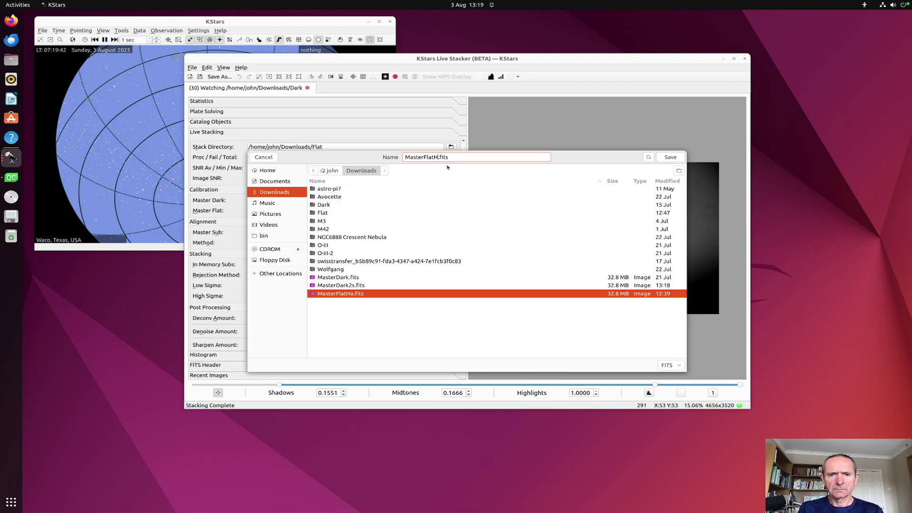
click(670, 160)
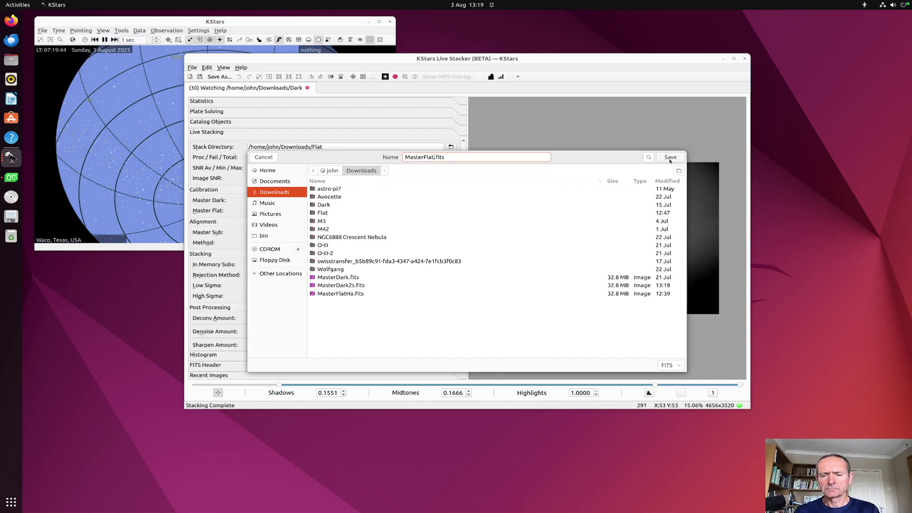
click(670, 158)
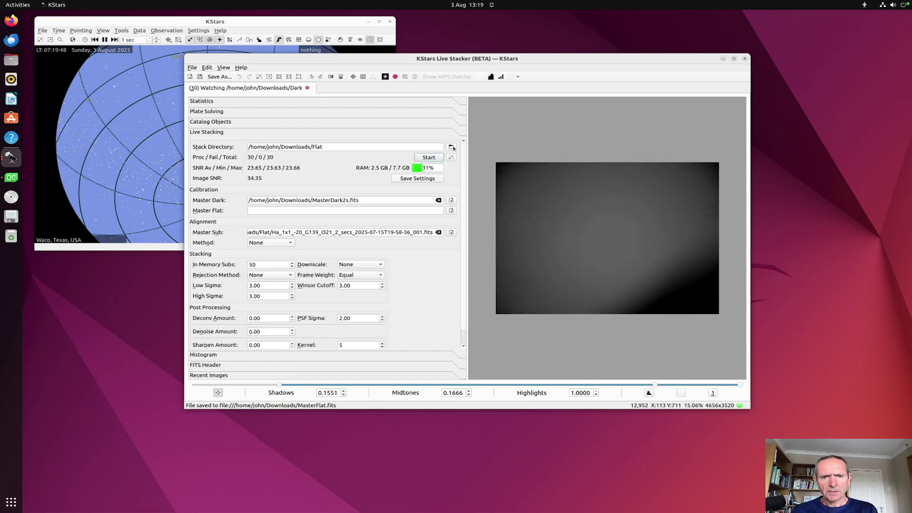
Point the stack directory at Downloads/M3/Green 0 and clear the Master Dark field.
click(452, 147)
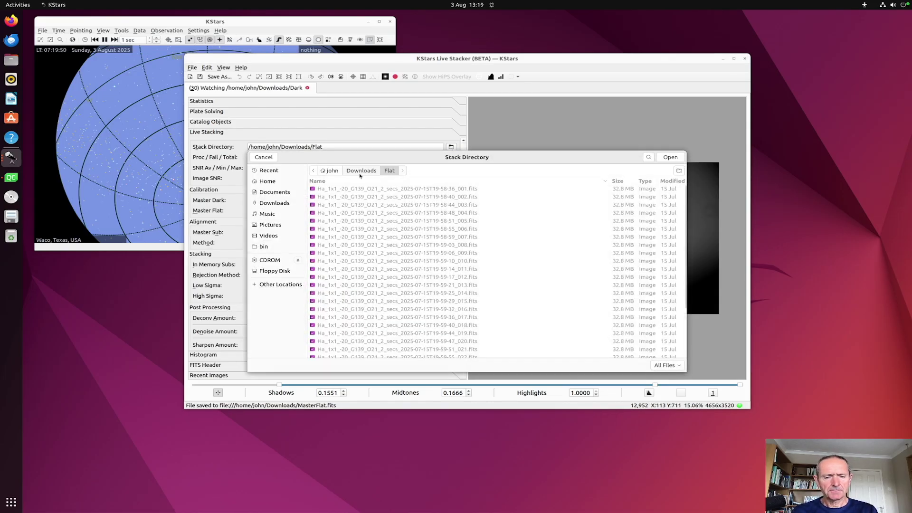
click(271, 203)
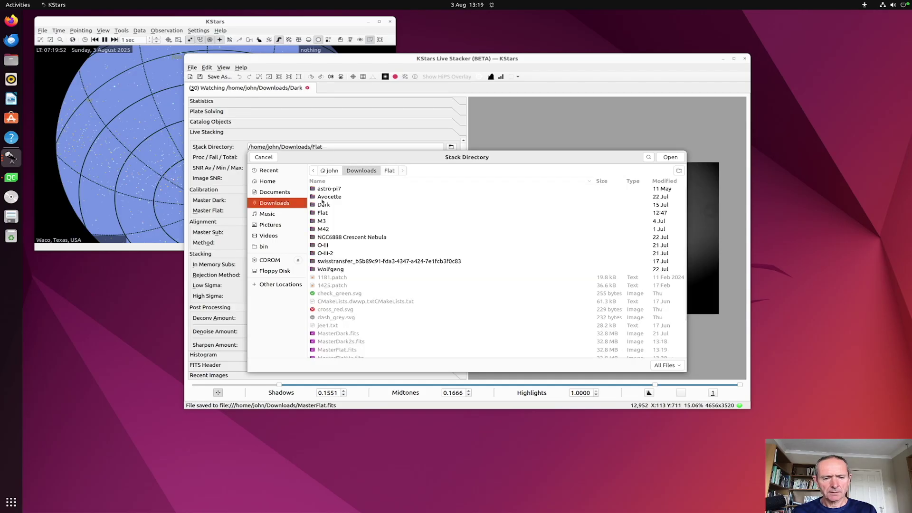
double_click(335, 222)
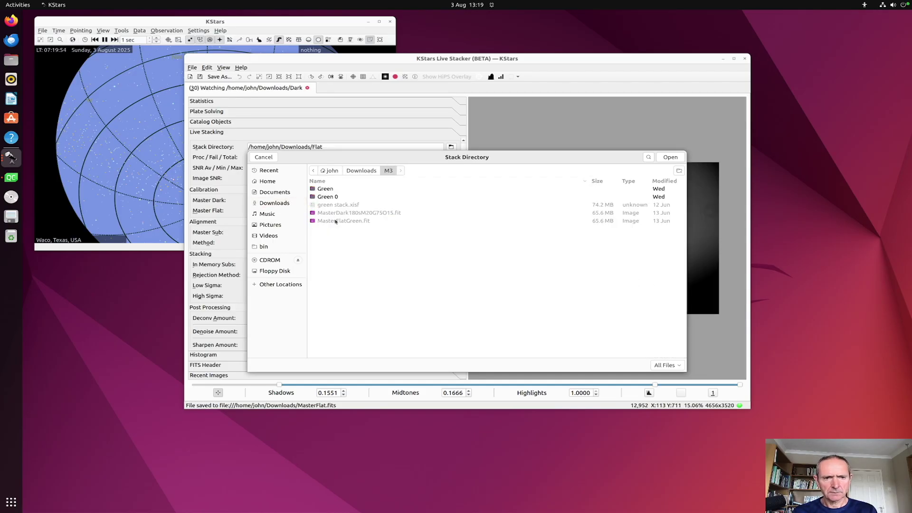
double_click(335, 190)
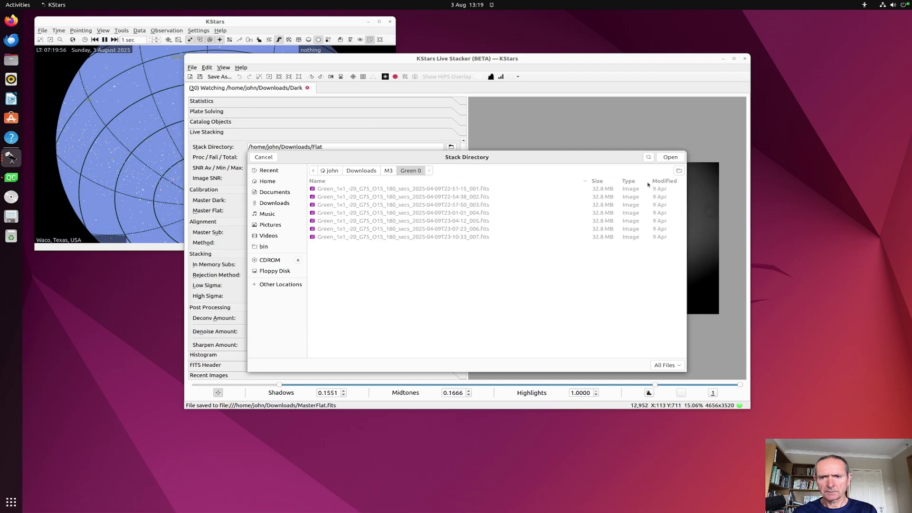
click(665, 157)
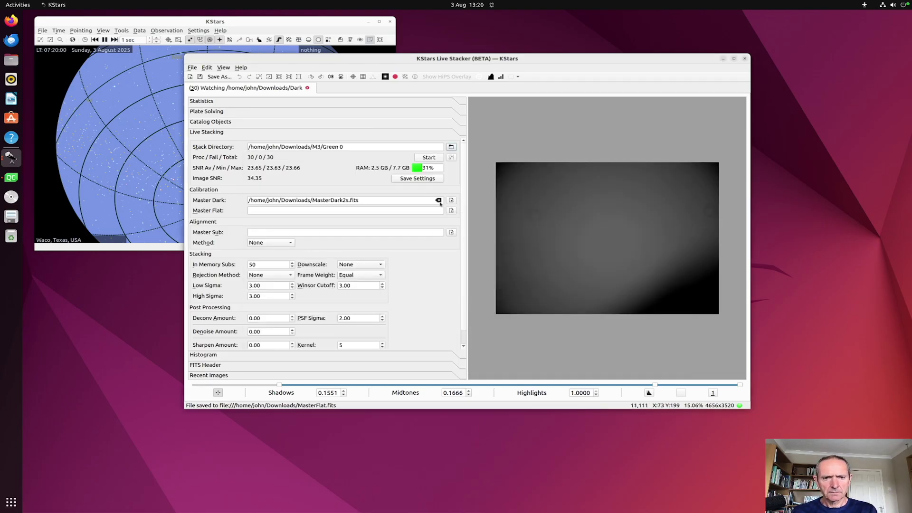
click(438, 201)
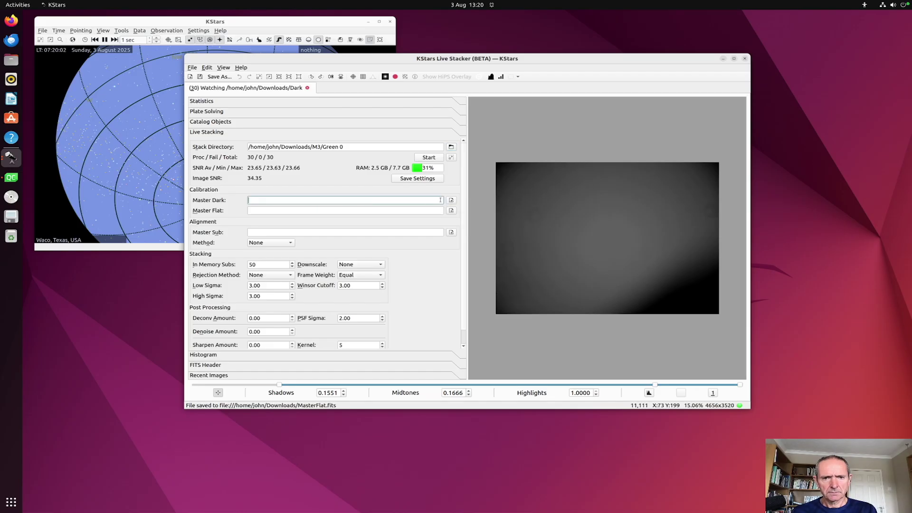
Stack the seven M3 Green frames using Plate Solve alignment, with no calibration frames.
click(423, 157)
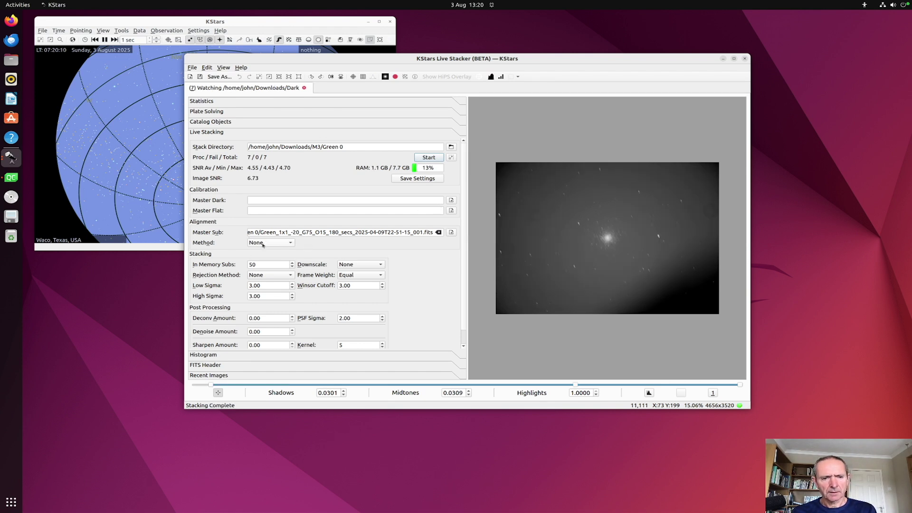
click(262, 244)
click(275, 232)
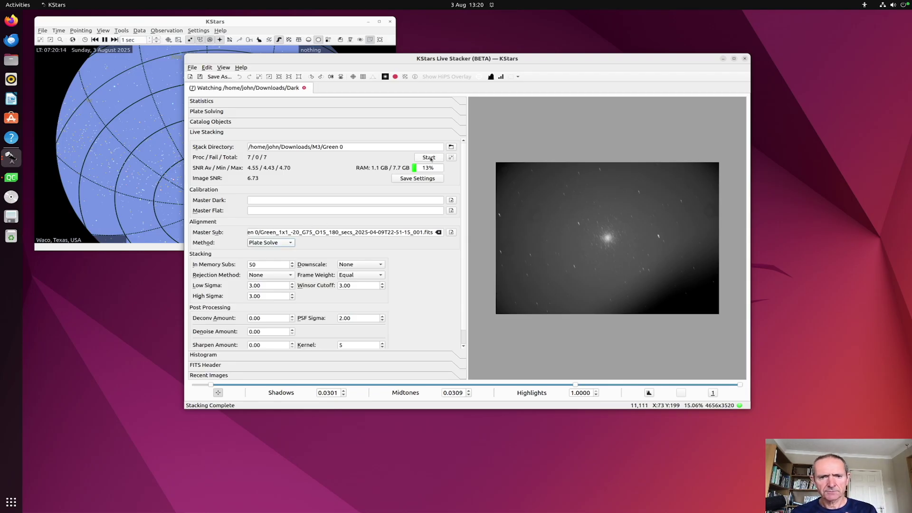
click(429, 158)
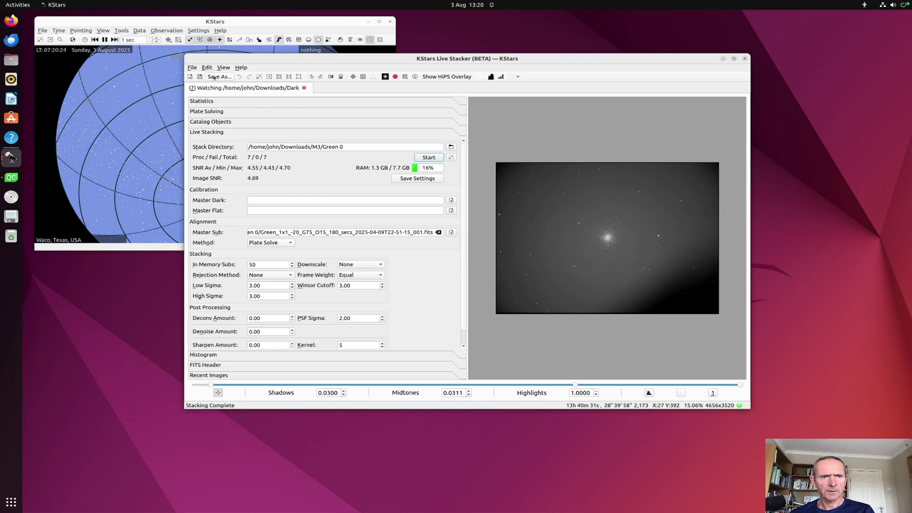
Zoom in on the stacked cluster, then fit the whole stacked image in view.
click(259, 78)
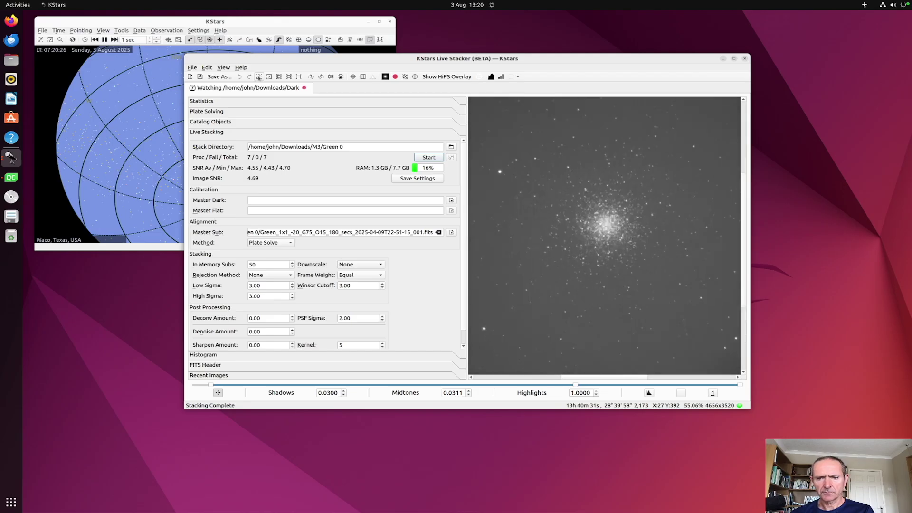
click(268, 77)
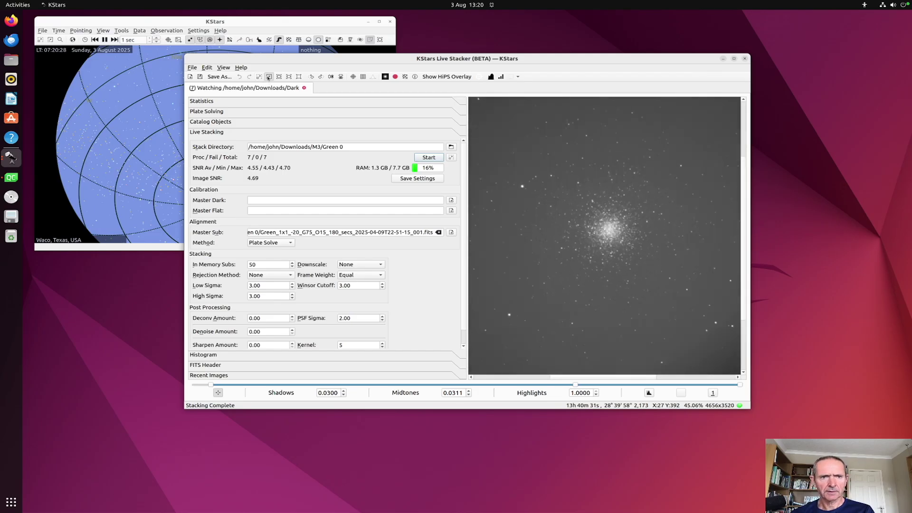
click(269, 77)
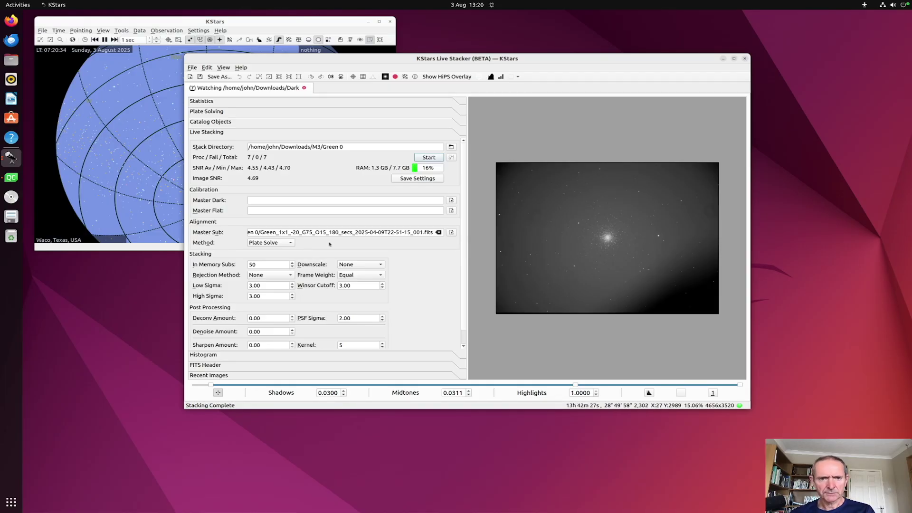
click(452, 211)
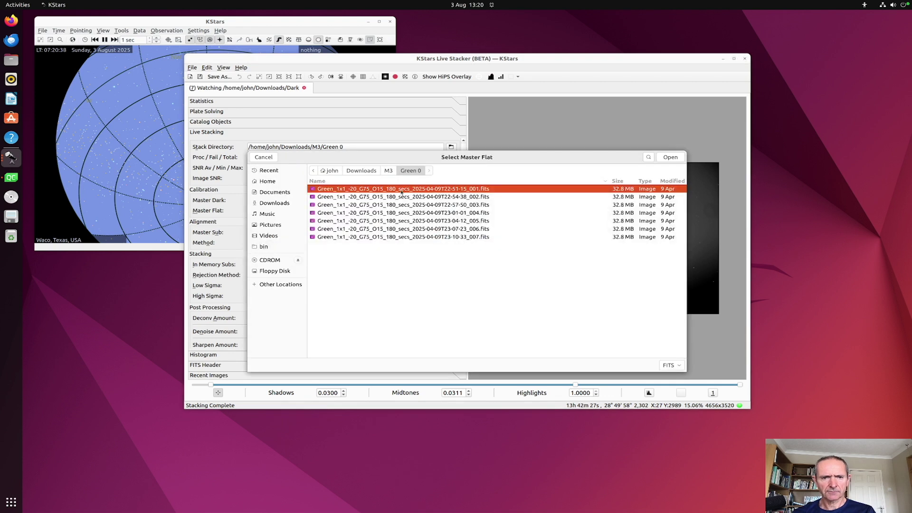
Load MasterFlat.fits from Downloads as the master flat and restack the seven Green frames.
click(388, 171)
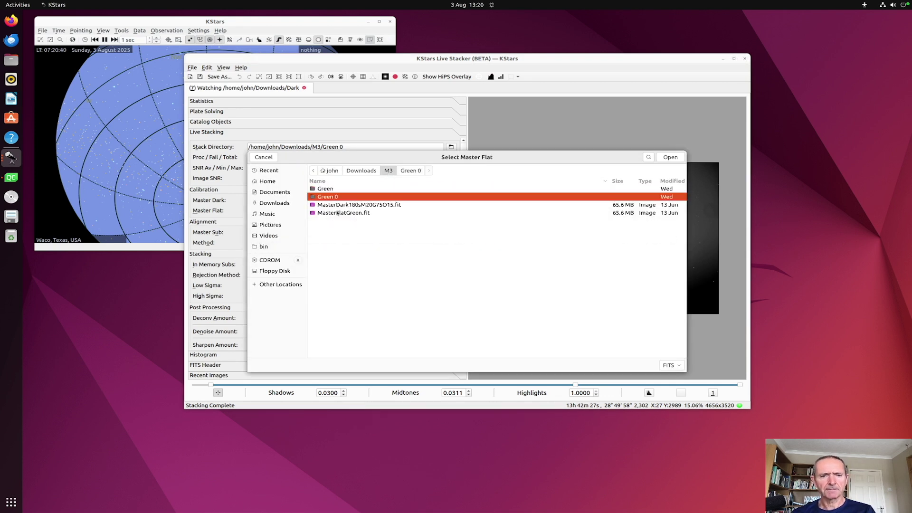
click(357, 171)
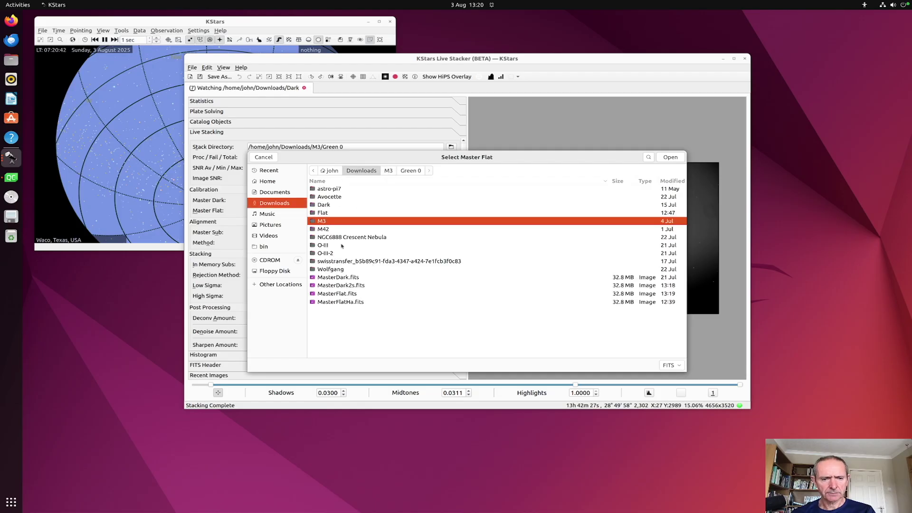
double_click(334, 295)
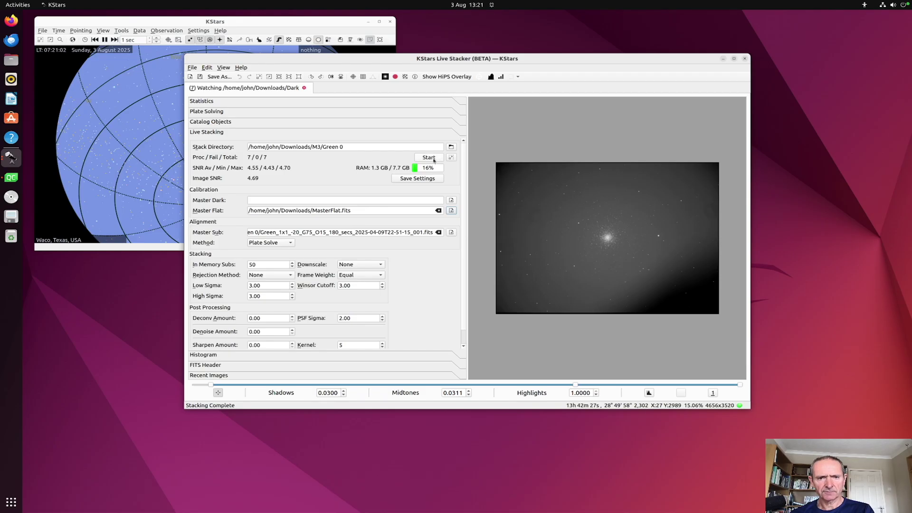
click(434, 160)
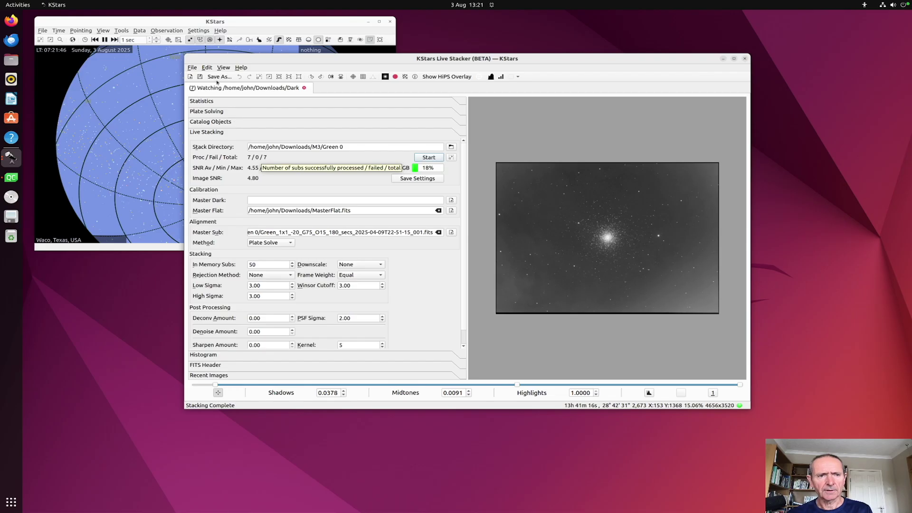
Retitle the stacking tab 'M3' in the Change Tab Title dialog.
right_click(248, 91)
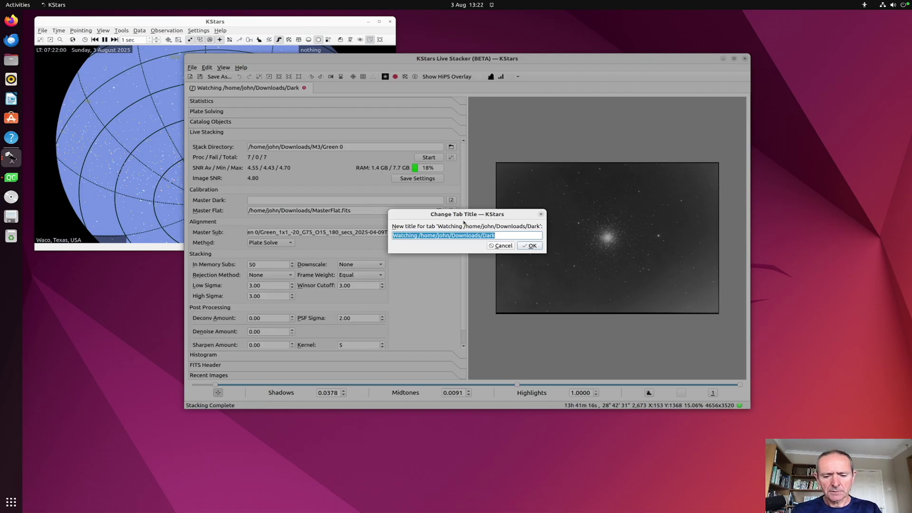
text(M3)
key(Return)
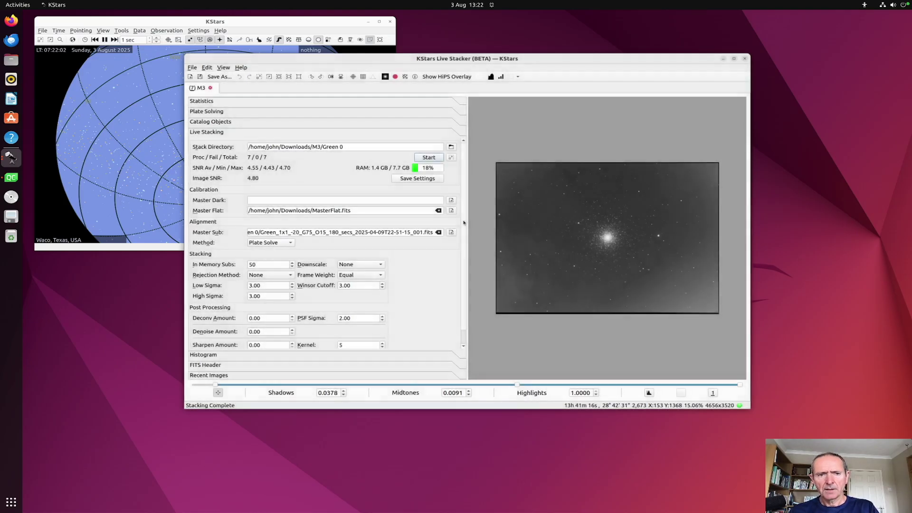